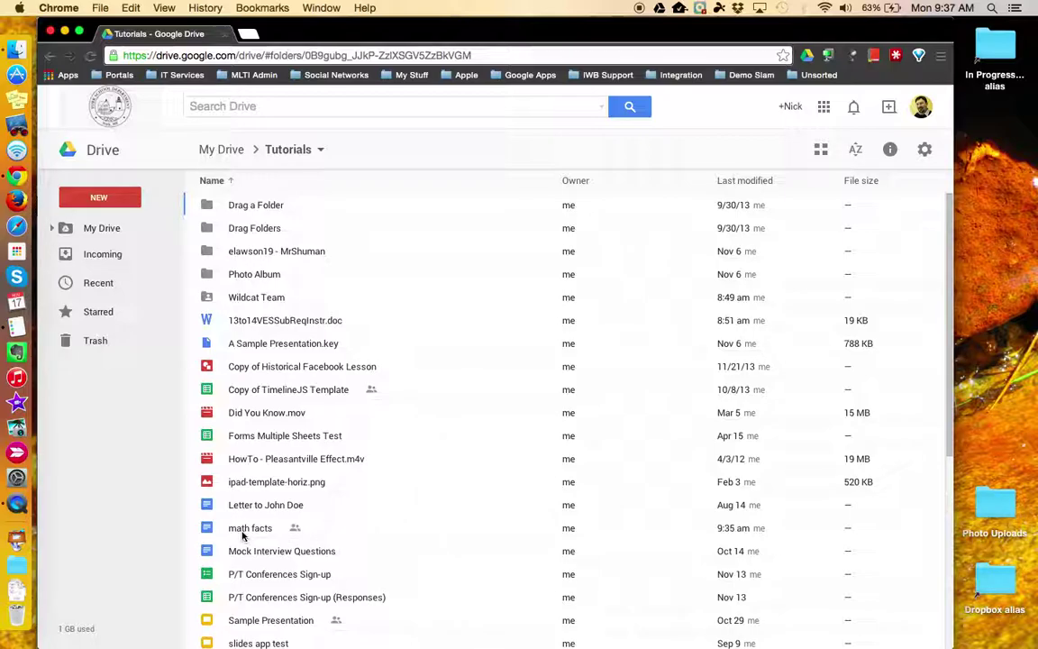
# Add math facts to the Drag a Folder folder inside Tutorials via the Shift+Z Add To dialog
pyautogui.click(330, 531)
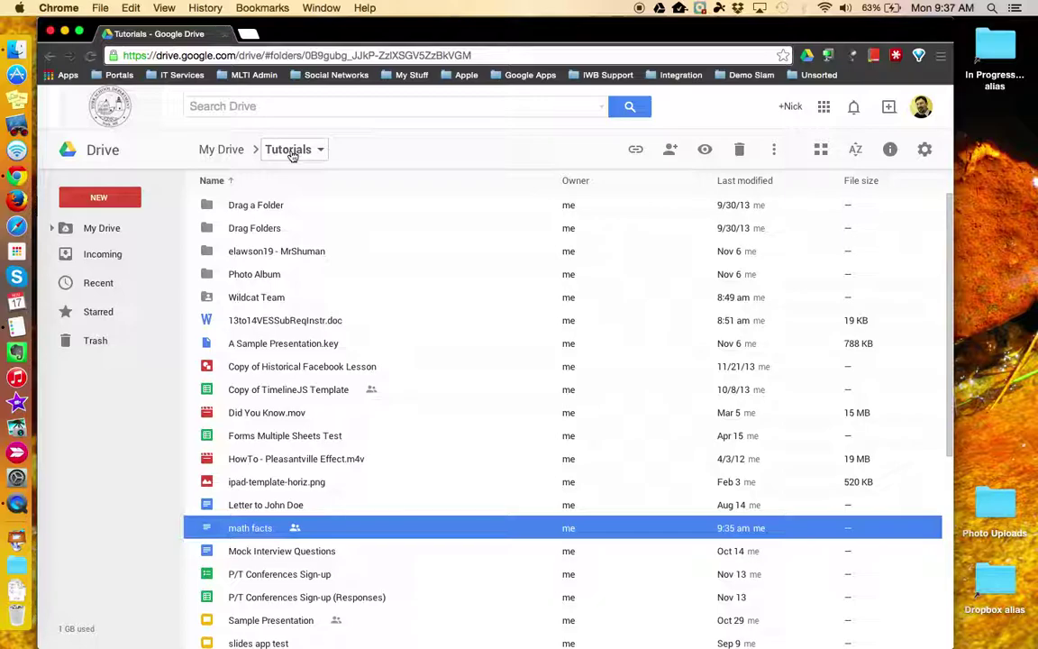
pyautogui.click(258, 207)
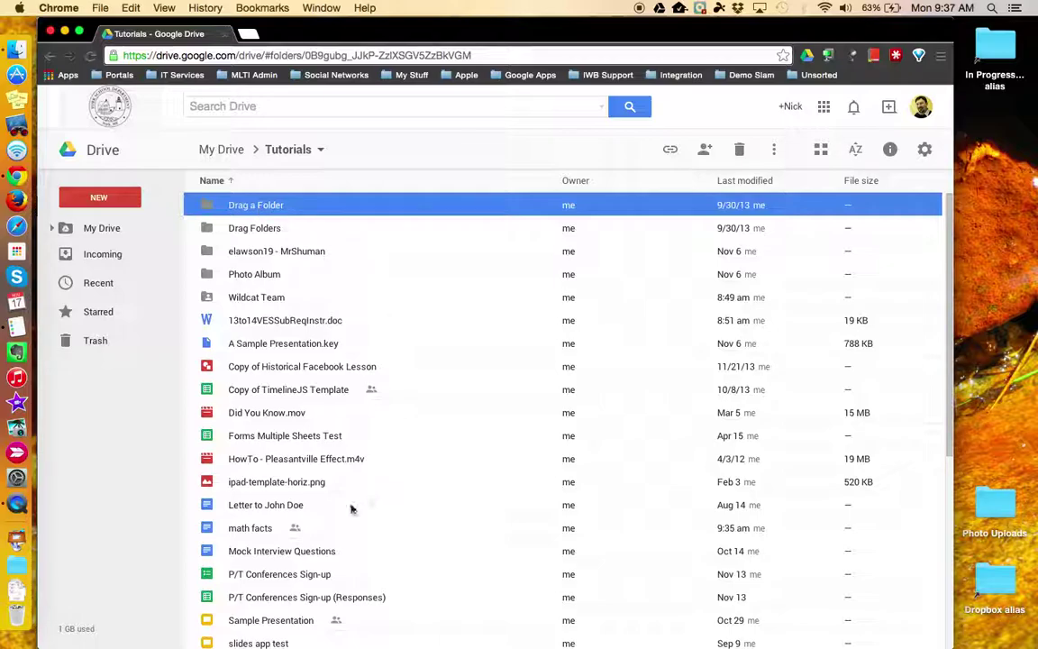
pyautogui.click(323, 530)
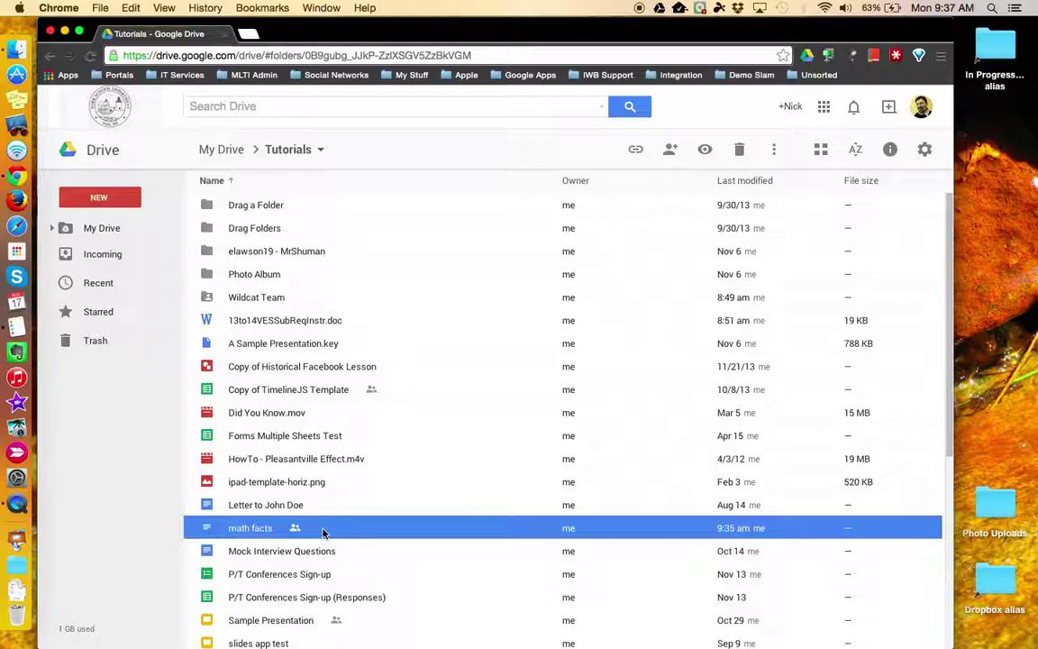
pyautogui.hotkey('shift', 'z')
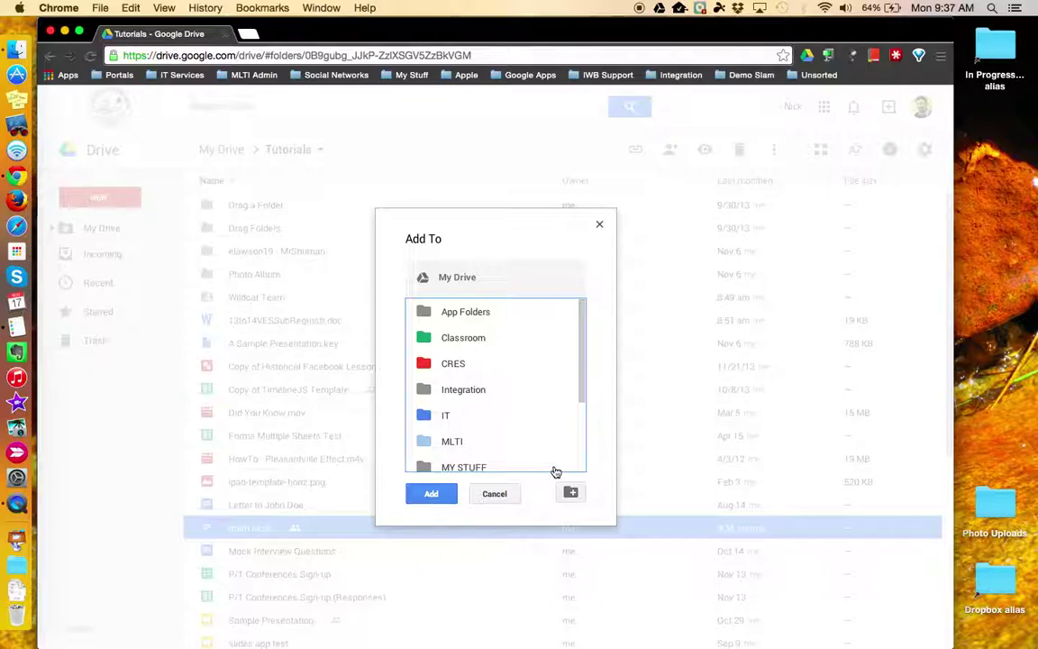
pyautogui.moveTo(583, 397); pyautogui.dragTo(582, 461)
pyautogui.doubleClick(470, 438)
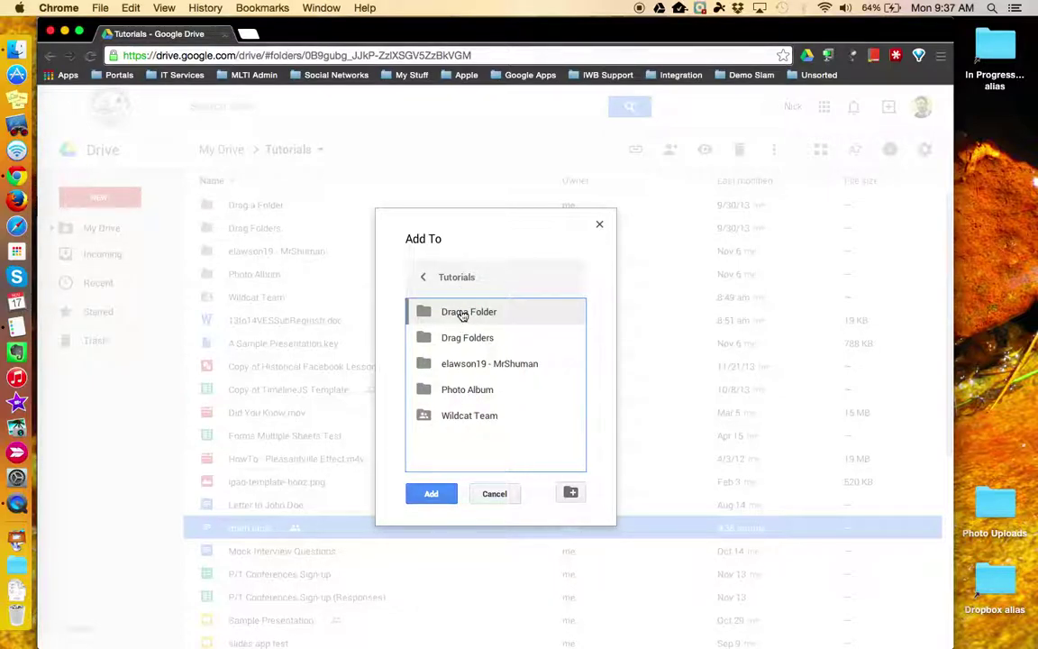
pyautogui.click(433, 495)
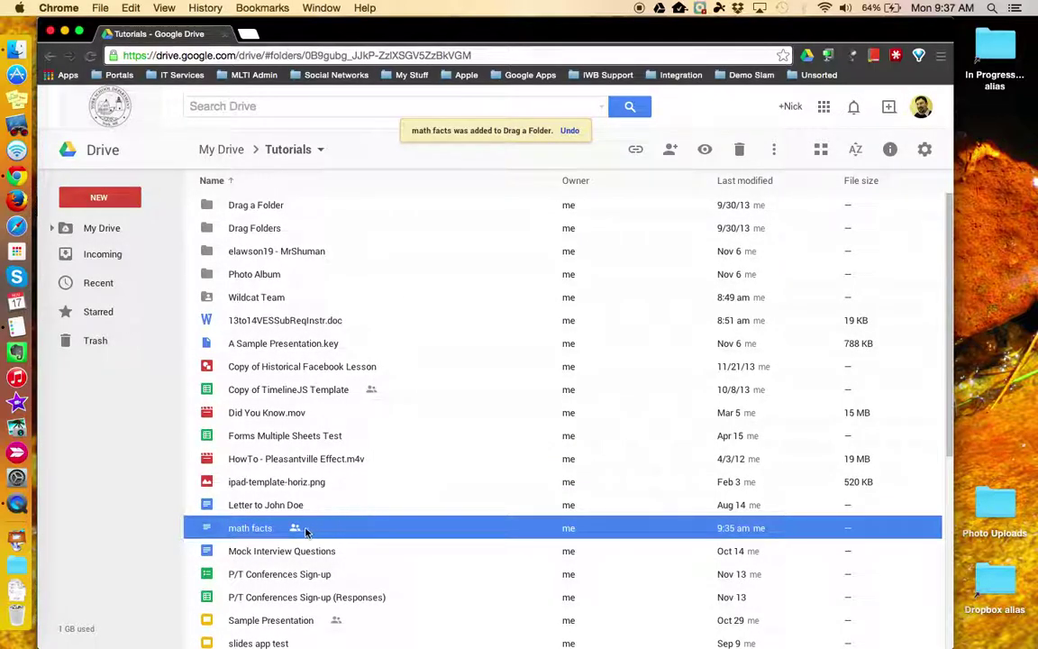
# Open Drag a Folder and select math facts listed beside its four other files
pyautogui.click(268, 210)
pyautogui.doubleClick(268, 206)
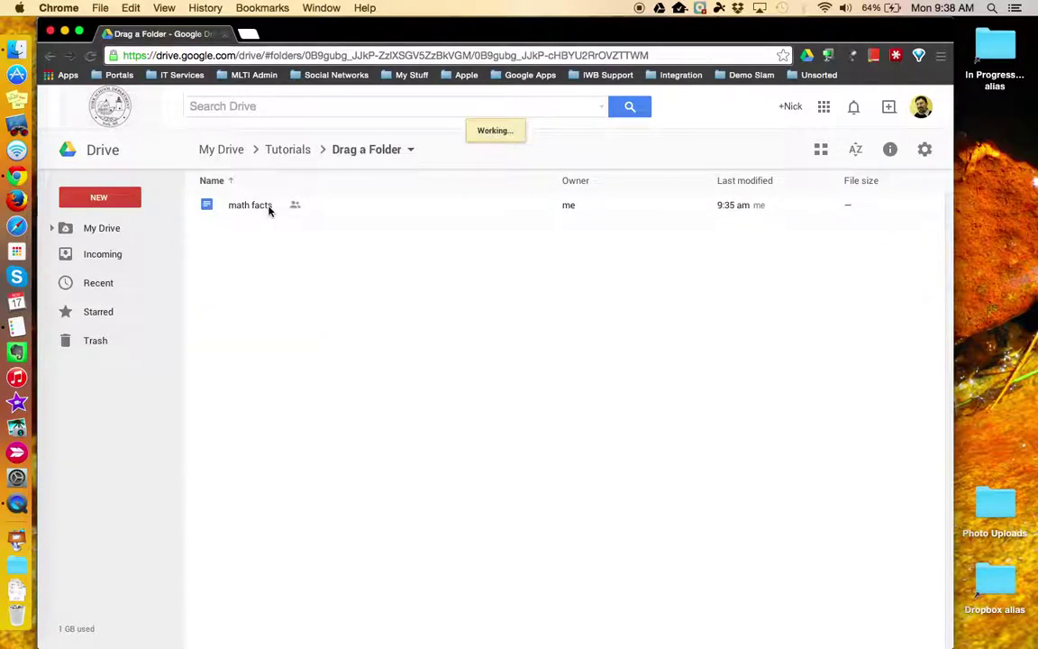
pyautogui.click(255, 299)
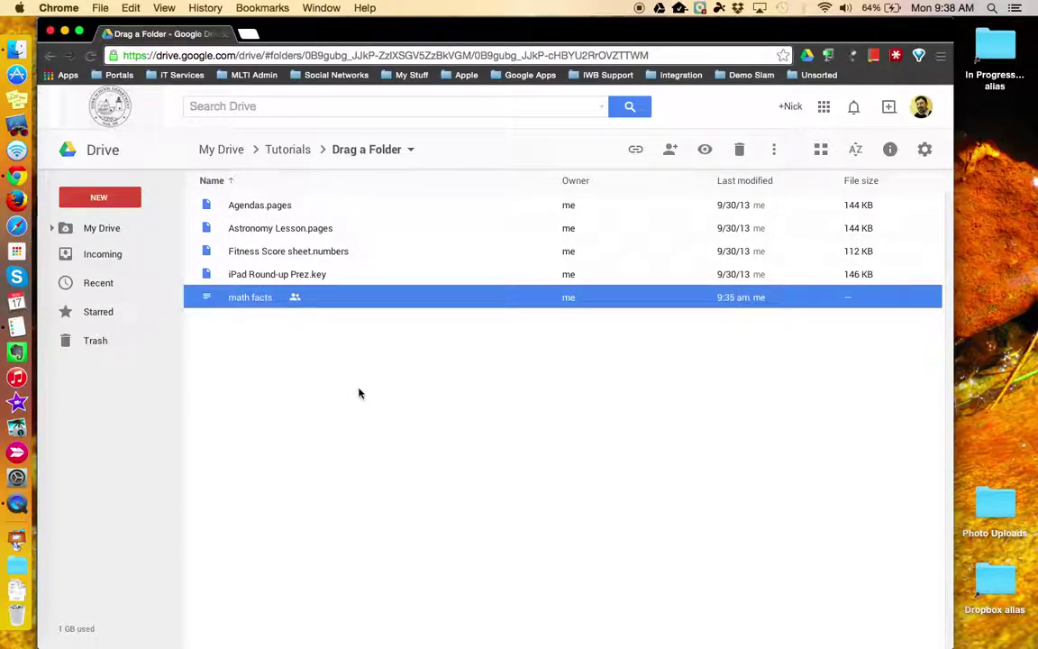
# Open math facts and make the surname after Mr. 30 pt and underlined
pyautogui.doubleClick(250, 305)
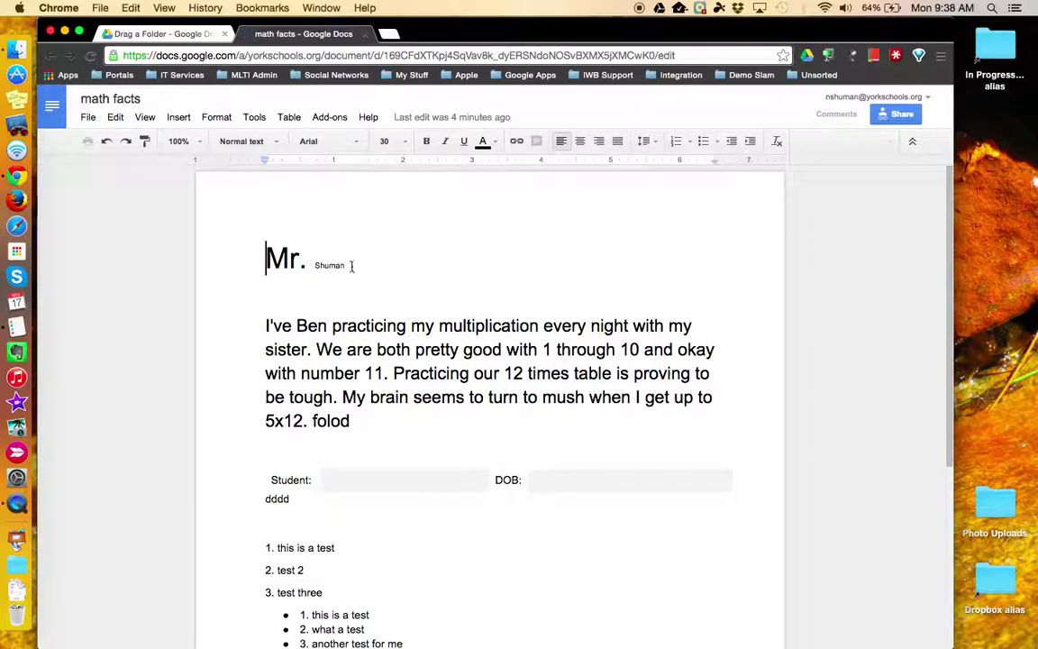
pyautogui.moveTo(351, 265); pyautogui.dragTo(321, 265)
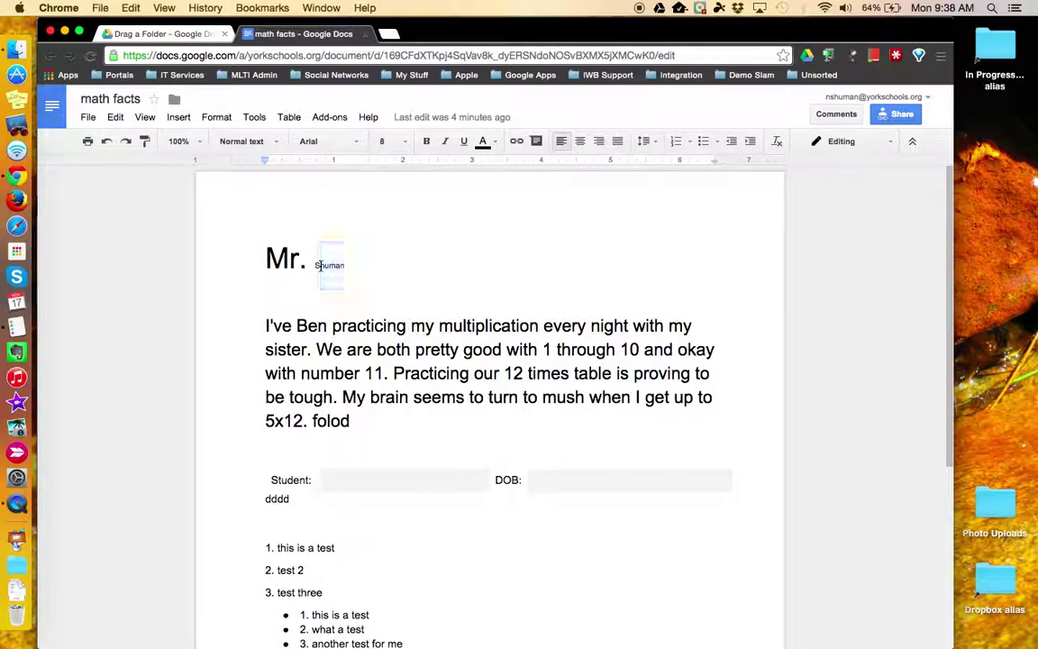
pyautogui.click(406, 142)
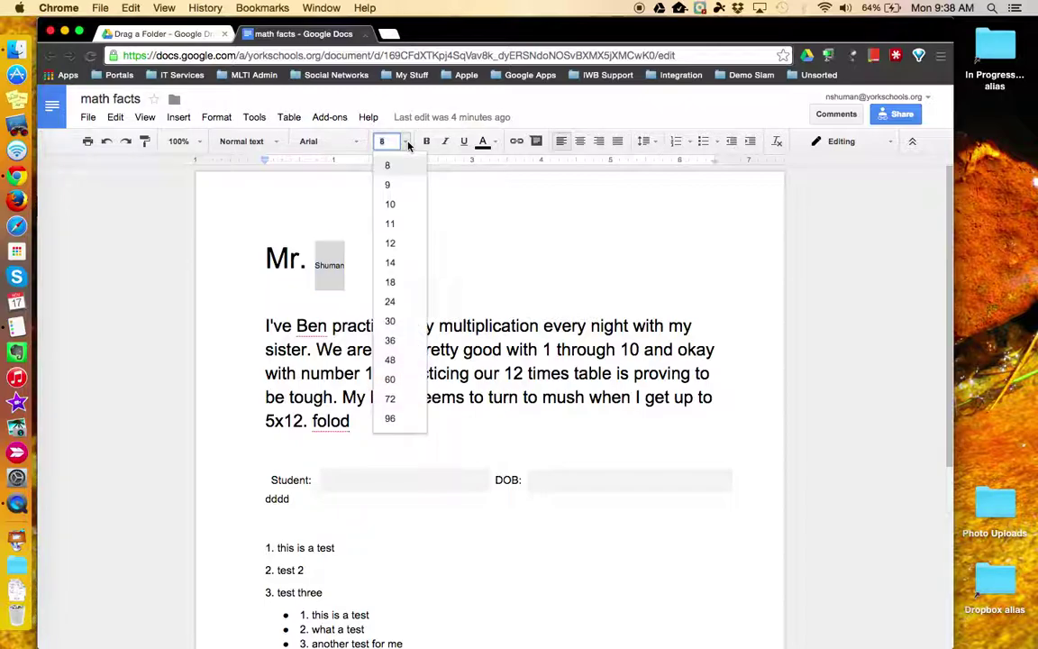
pyautogui.click(391, 320)
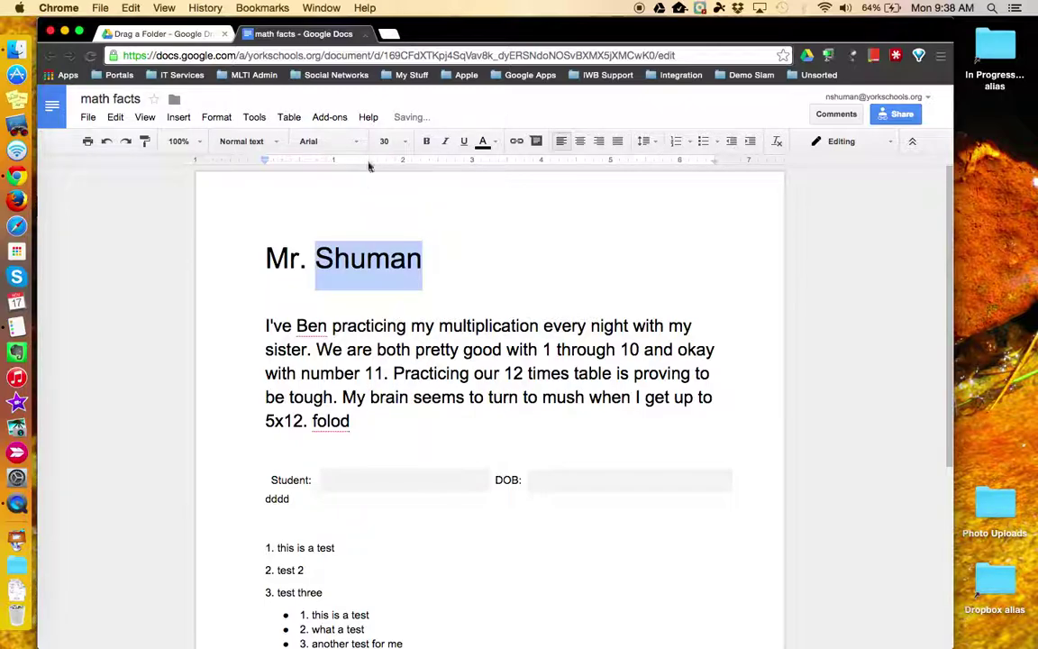
pyautogui.click(464, 141)
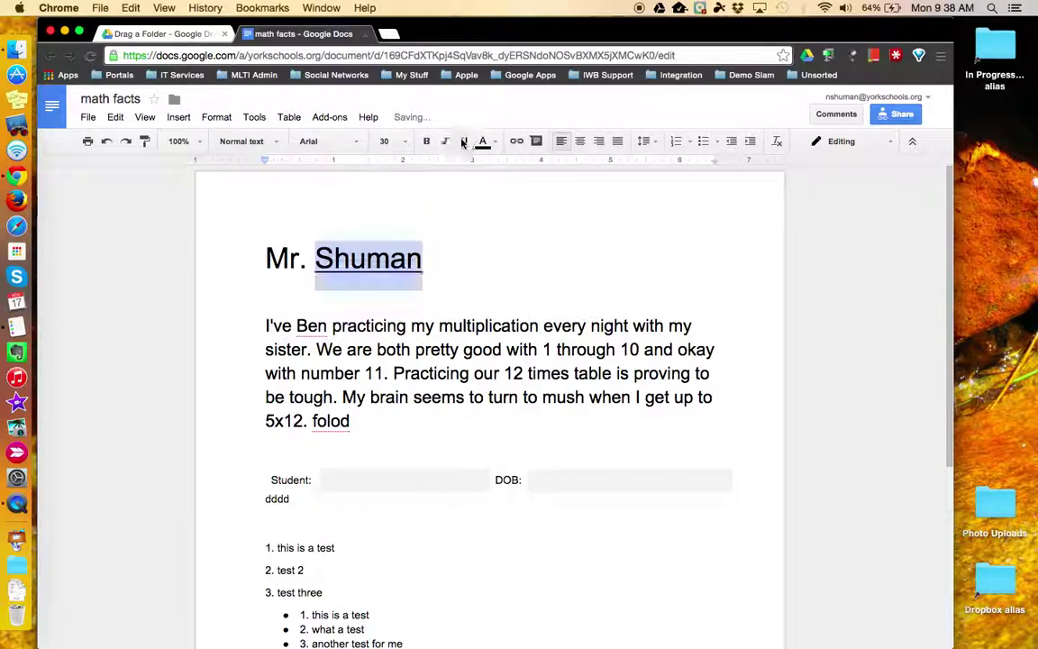
pyautogui.click(461, 237)
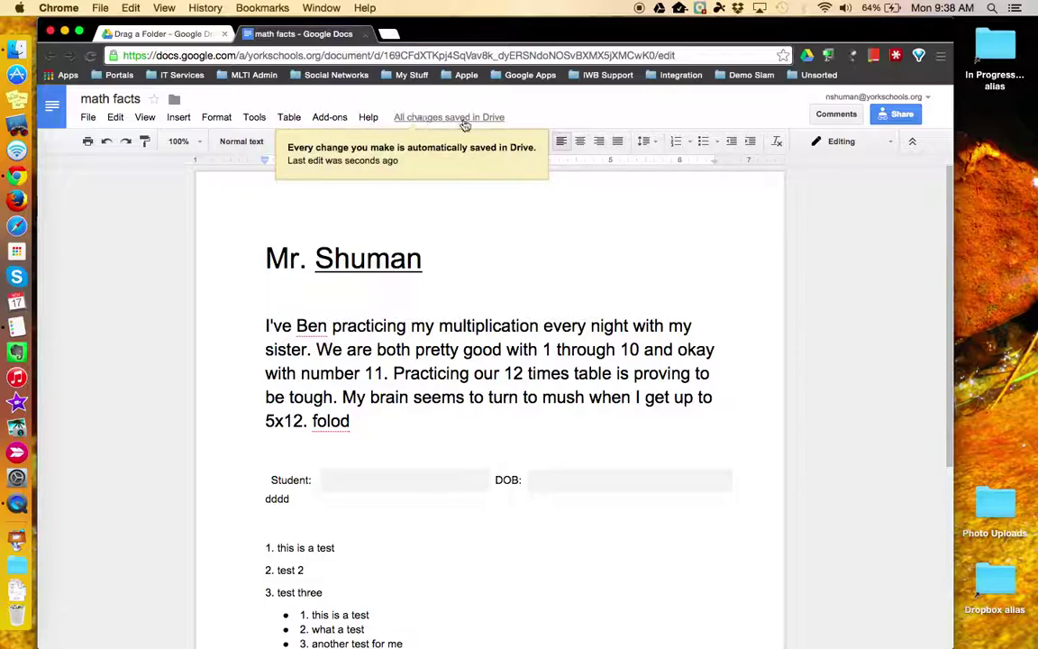
# Close the document and reopen math facts from the Tutorials folder
pyautogui.click(365, 35)
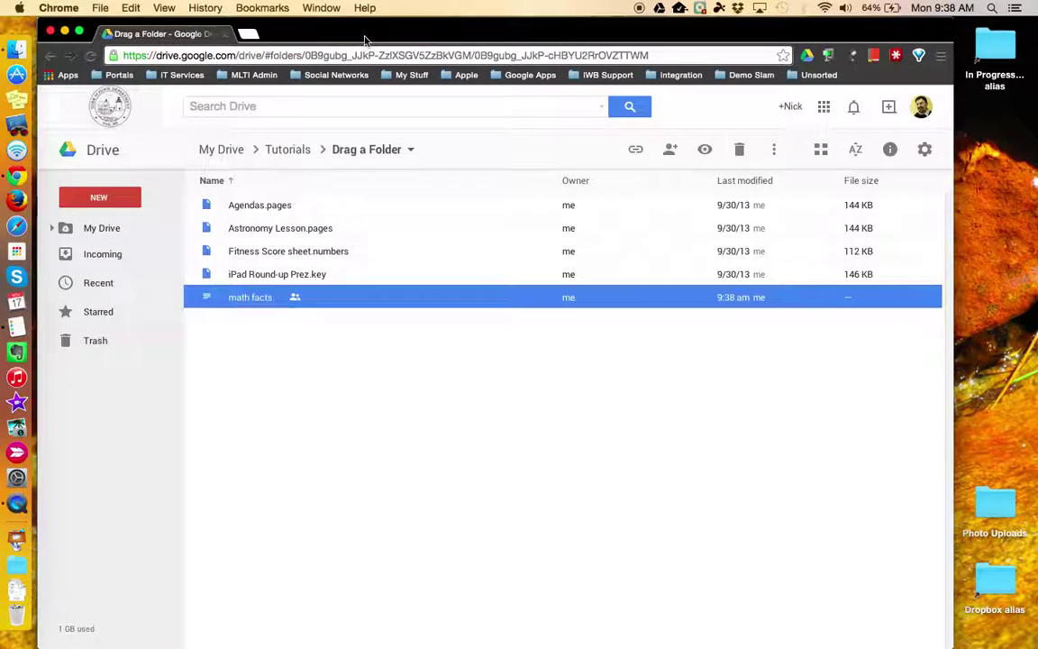
pyautogui.click(290, 151)
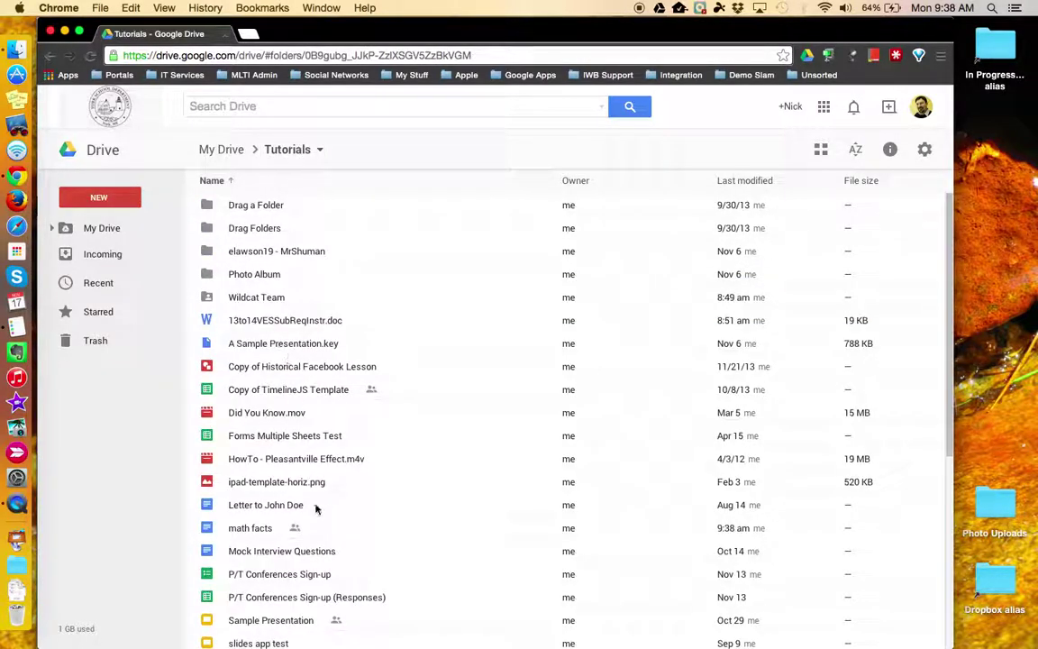
pyautogui.click(263, 530)
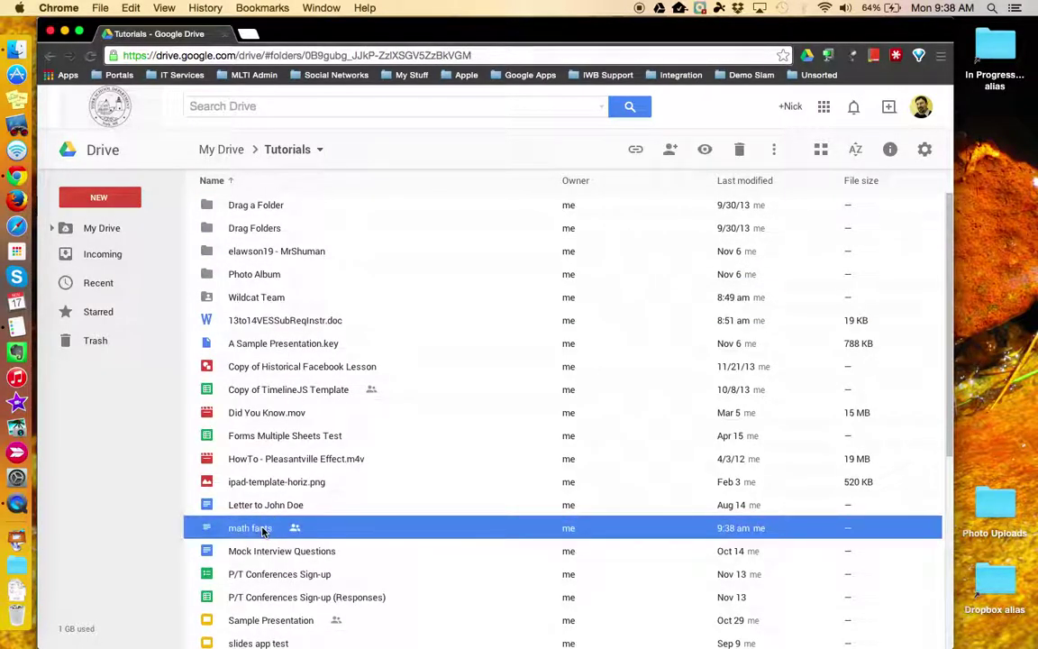
pyautogui.doubleClick(263, 531)
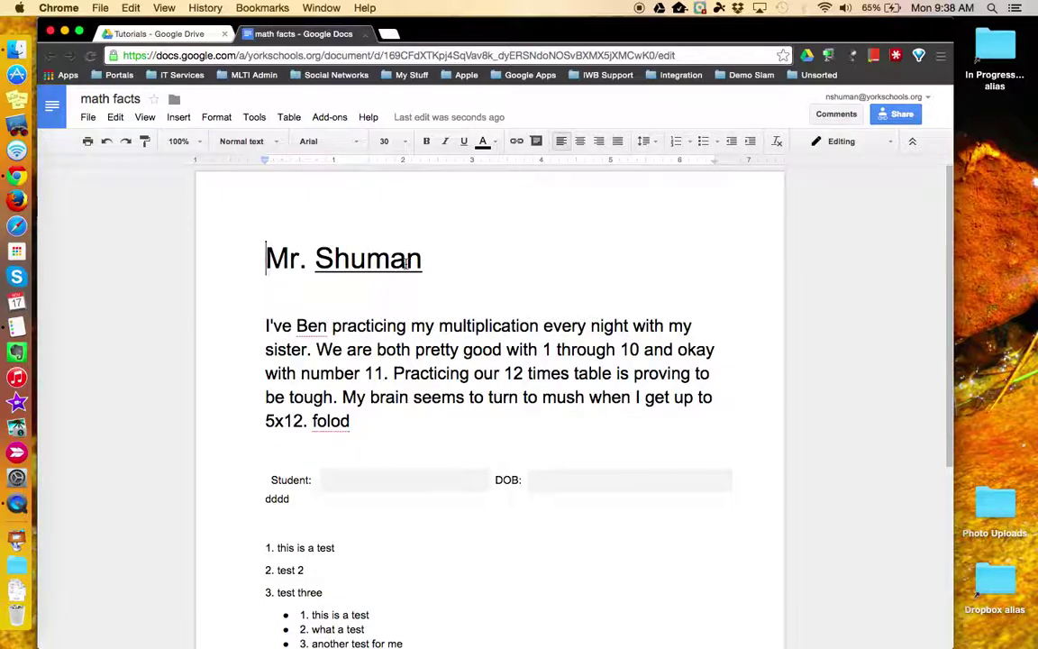
# Close the document, remove math facts, and check Drag a Folder now lists only four files
pyautogui.click(365, 34)
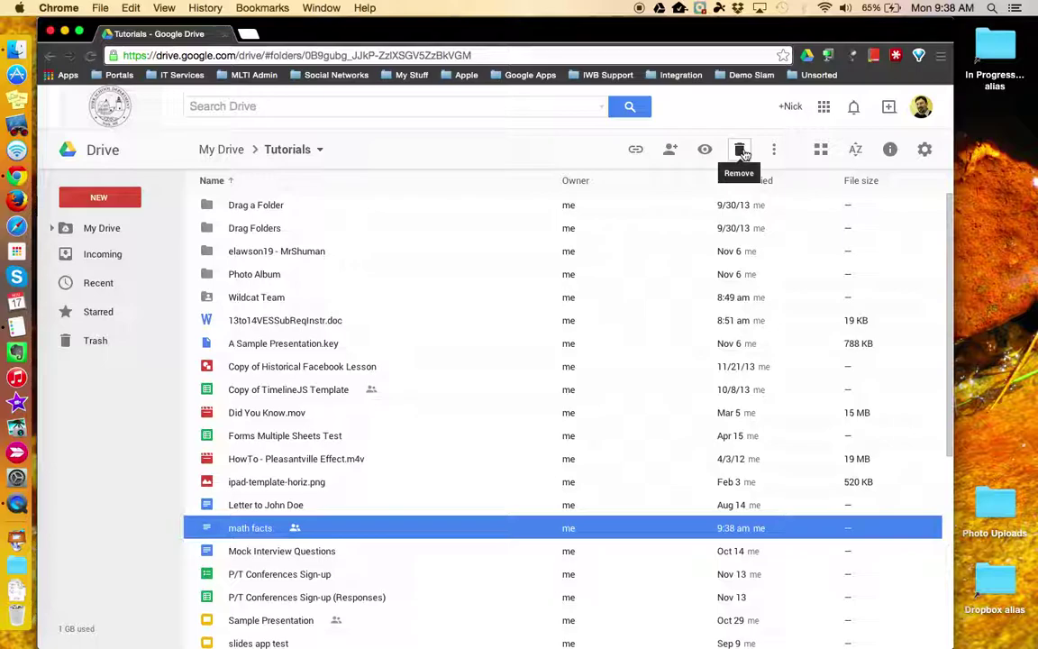
pyautogui.click(741, 151)
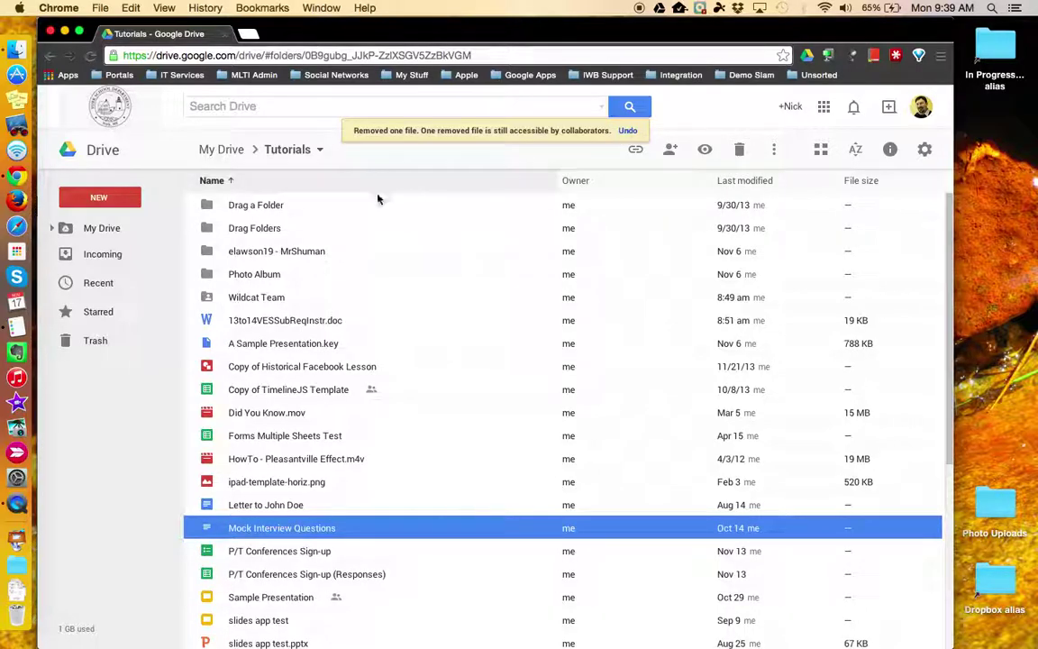
pyautogui.click(252, 207)
pyautogui.doubleClick(252, 207)
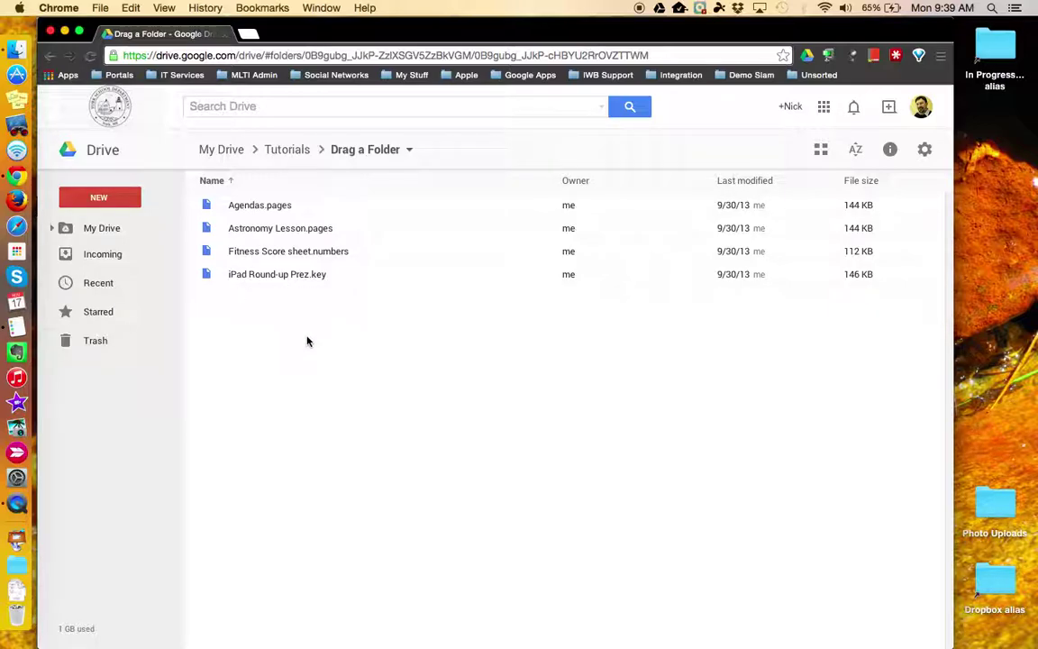
# Restore math facts from Trash, then open Tutorials from My Drive to see it listed
pyautogui.click(91, 343)
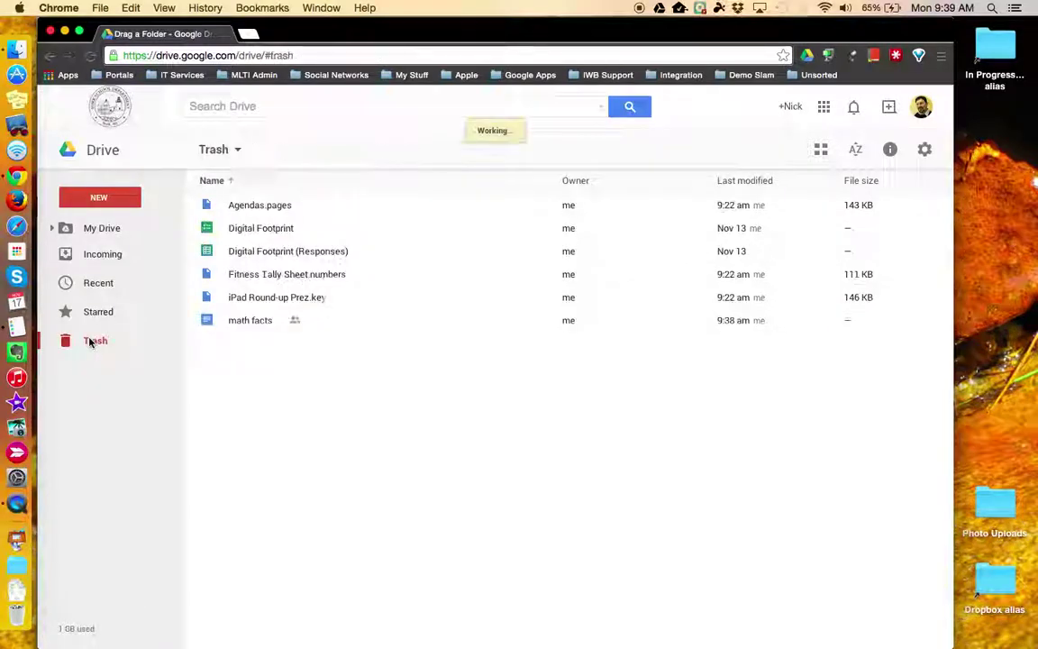
pyautogui.click(237, 327)
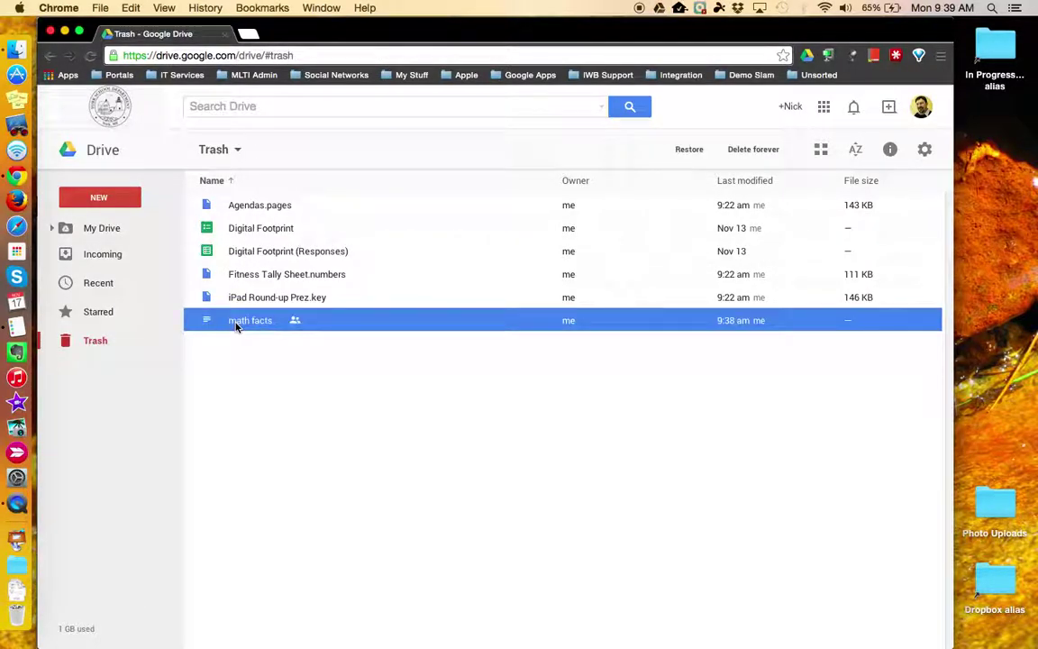
pyautogui.click(691, 153)
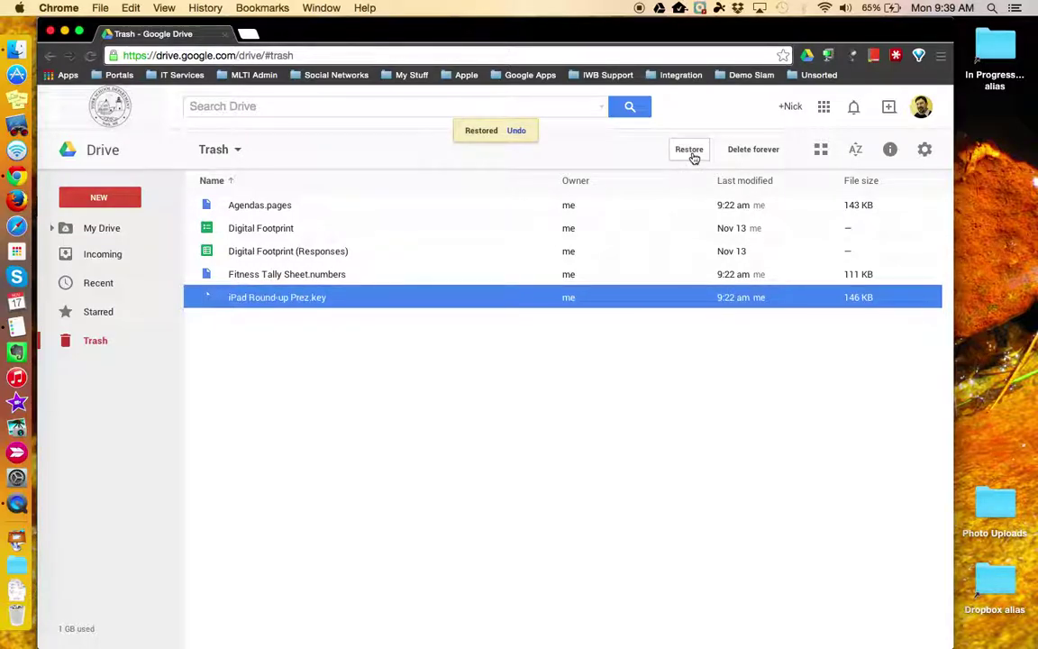
pyautogui.click(109, 228)
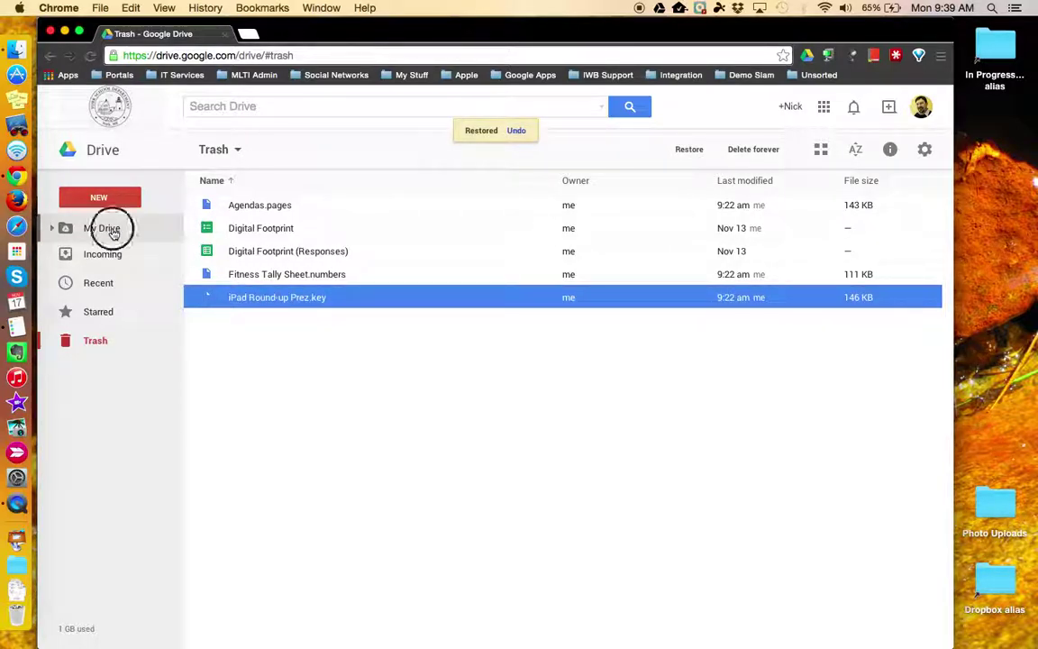
pyautogui.doubleClick(255, 413)
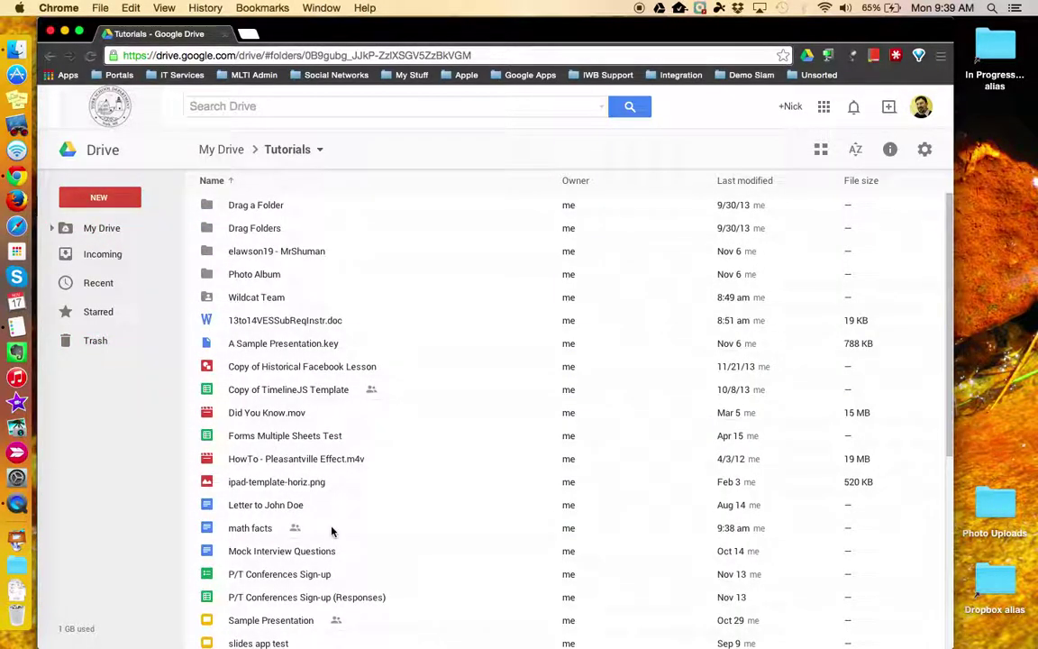
# Open Drag a Folder and select the restored math facts beside its four other files
pyautogui.click(332, 532)
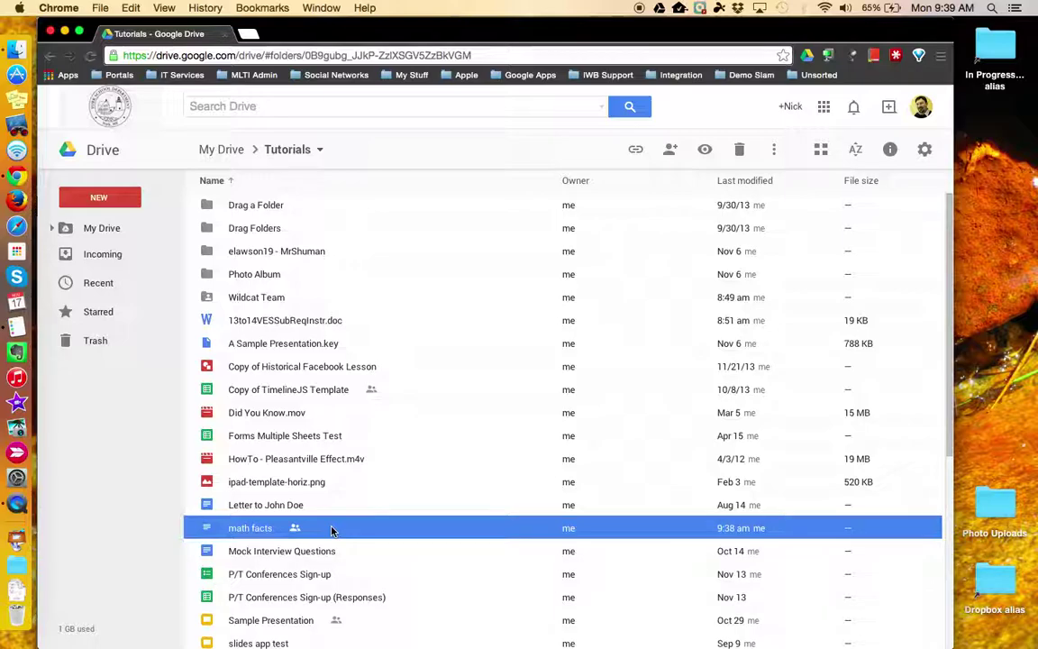
pyautogui.doubleClick(290, 204)
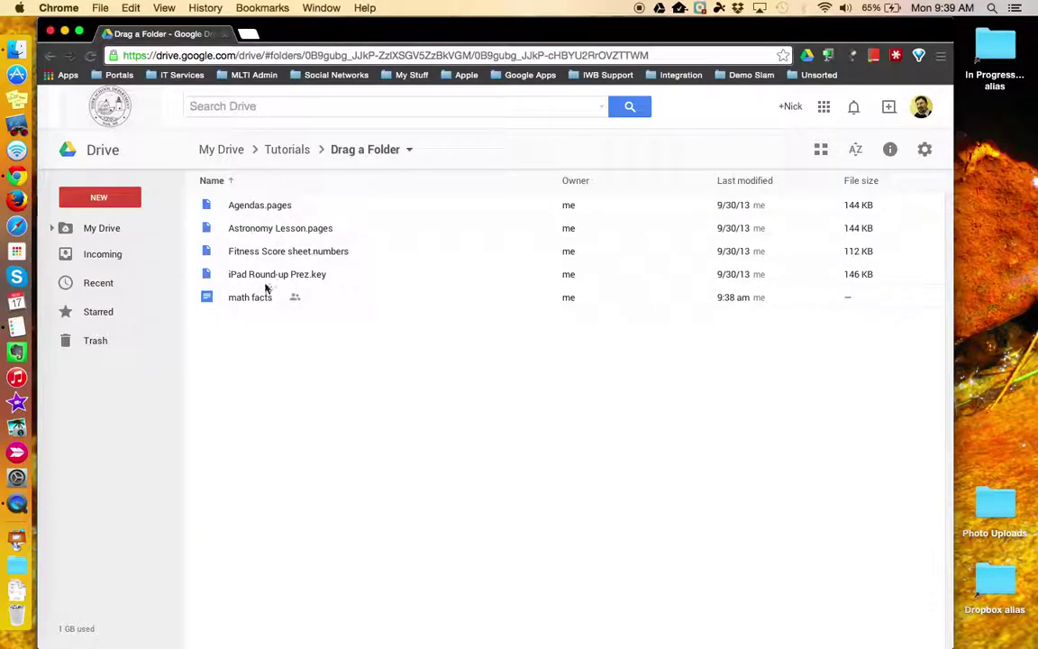
pyautogui.click(250, 298)
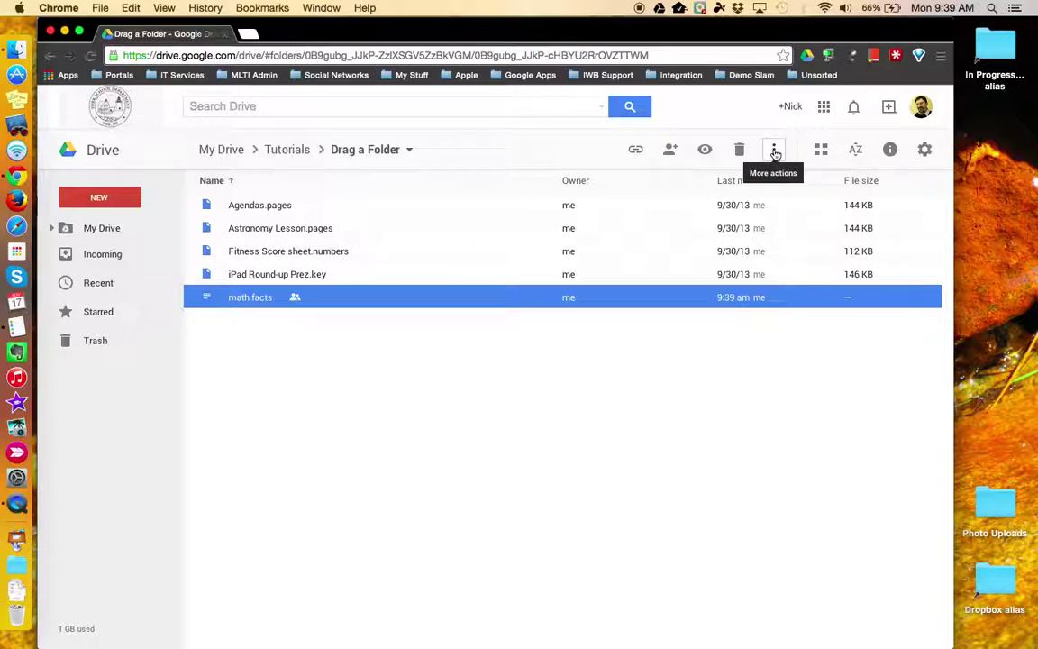
# Move math facts so it sits in Tutorials only, then return to My Drive
pyautogui.click(774, 151)
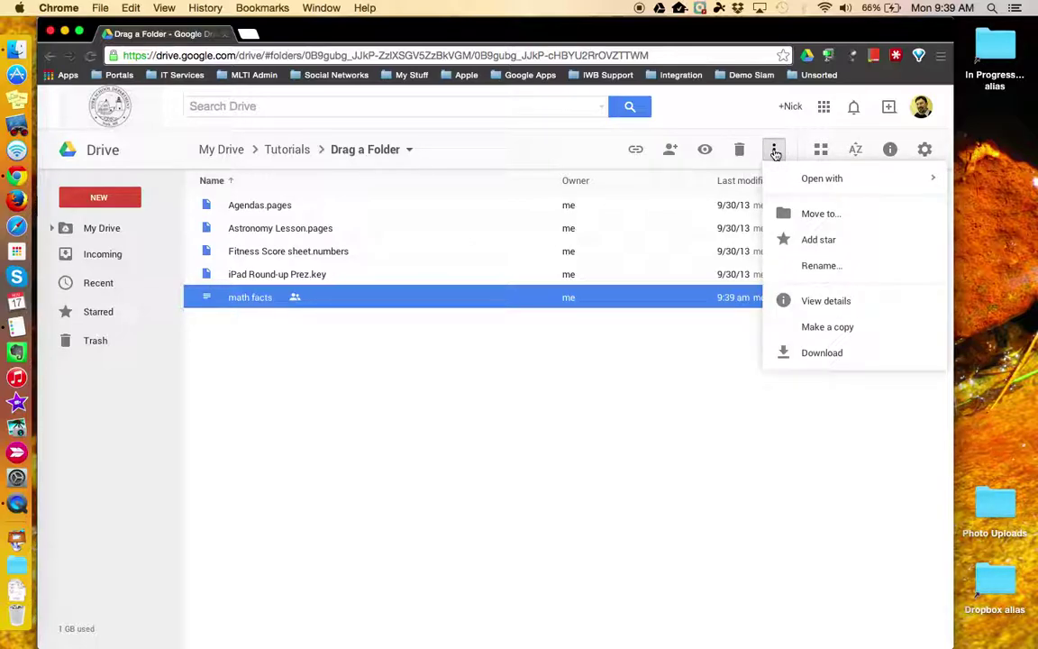
pyautogui.click(853, 220)
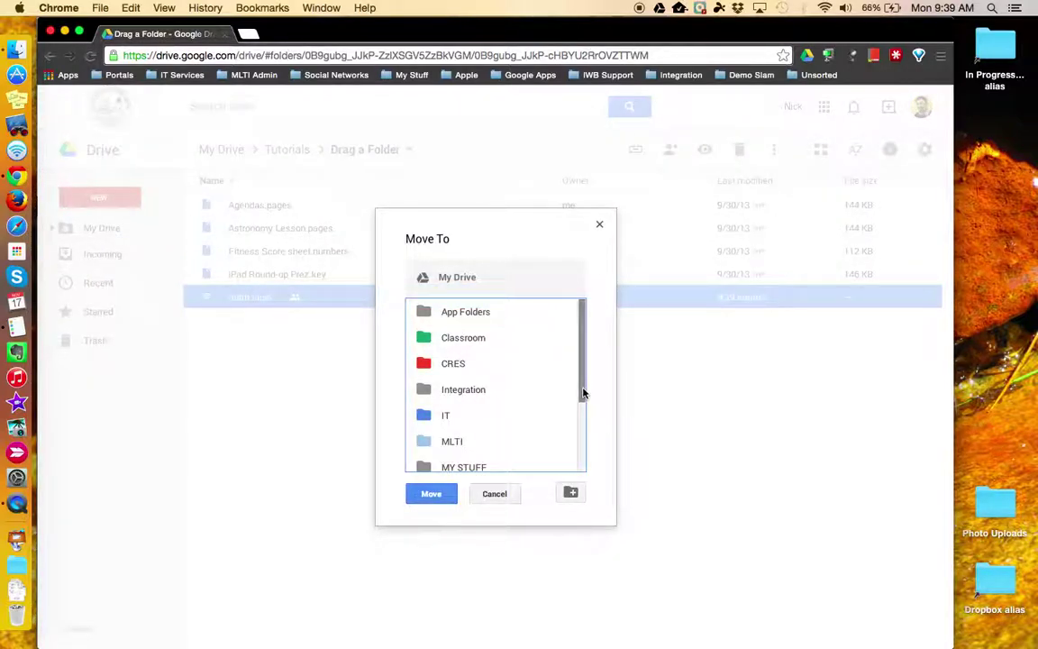
pyautogui.moveTo(581, 394); pyautogui.dragTo(583, 472)
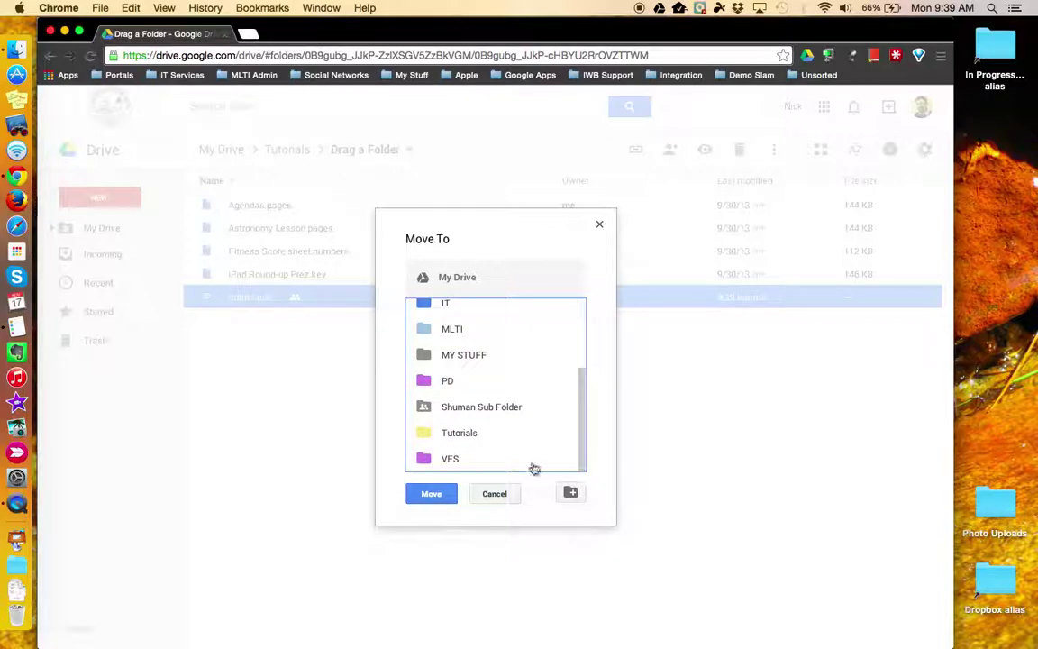
pyautogui.click(468, 435)
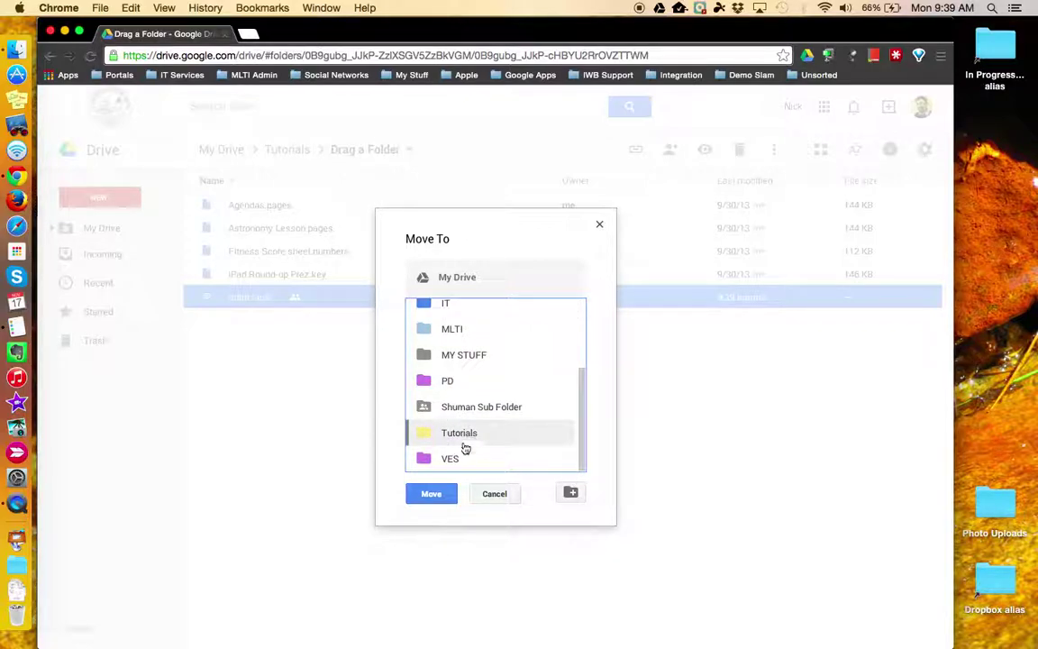
pyautogui.click(441, 497)
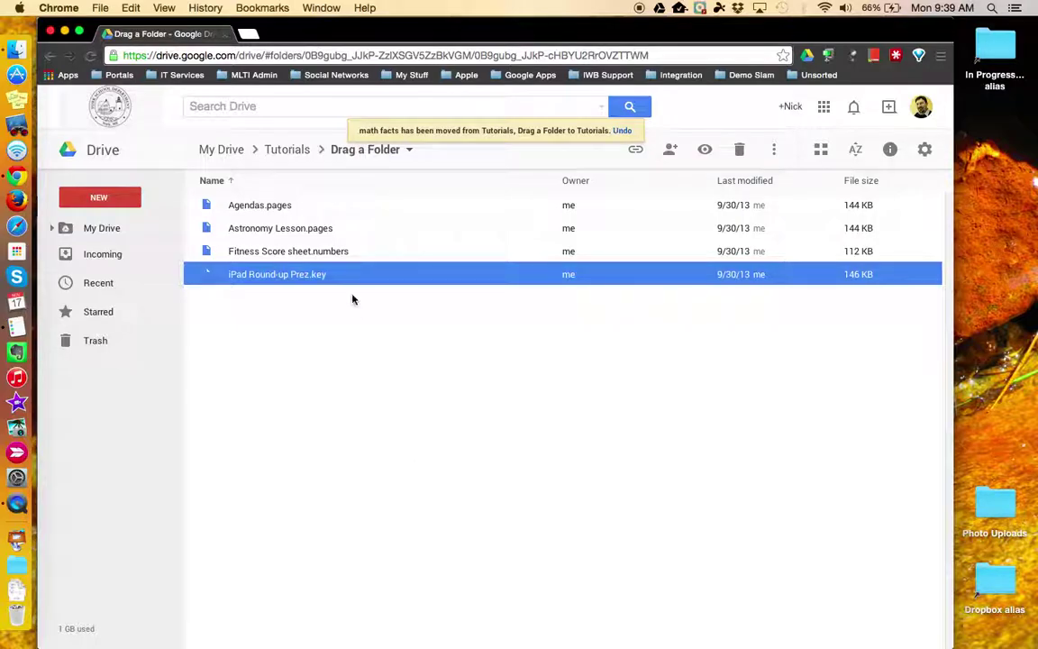
pyautogui.click(227, 152)
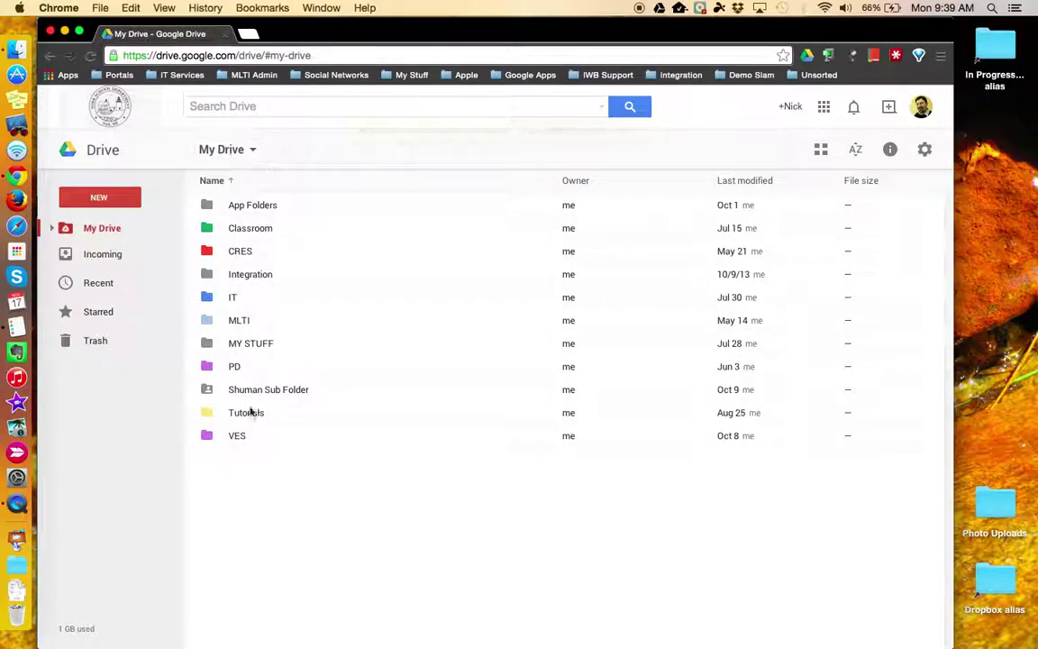
# Open Tutorials and reload the page to refresh the file list
pyautogui.doubleClick(250, 412)
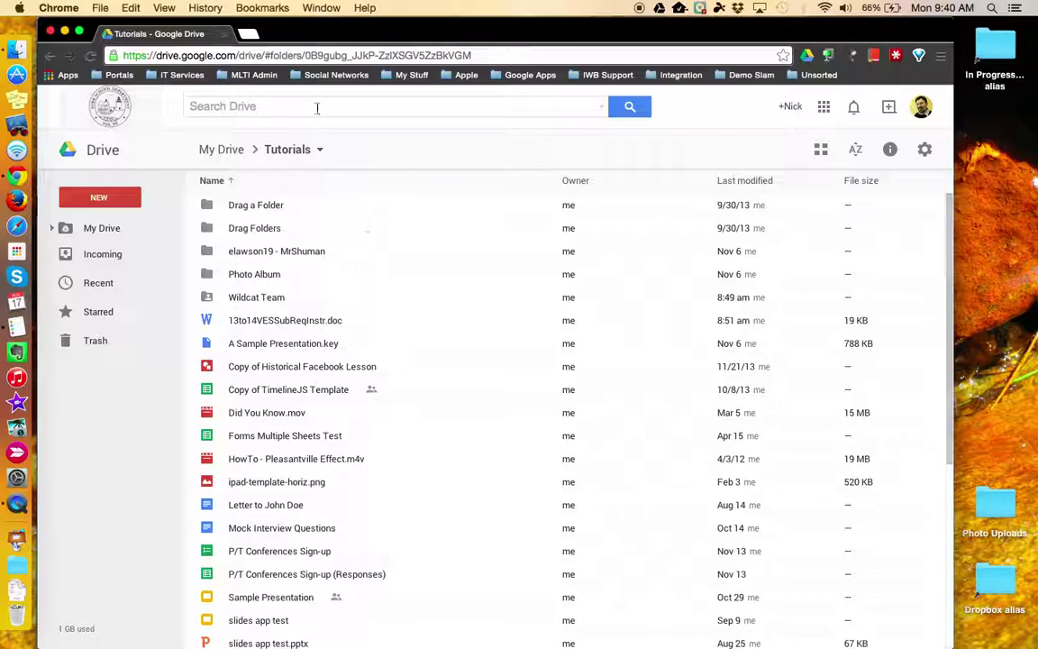
pyautogui.press('super+r')
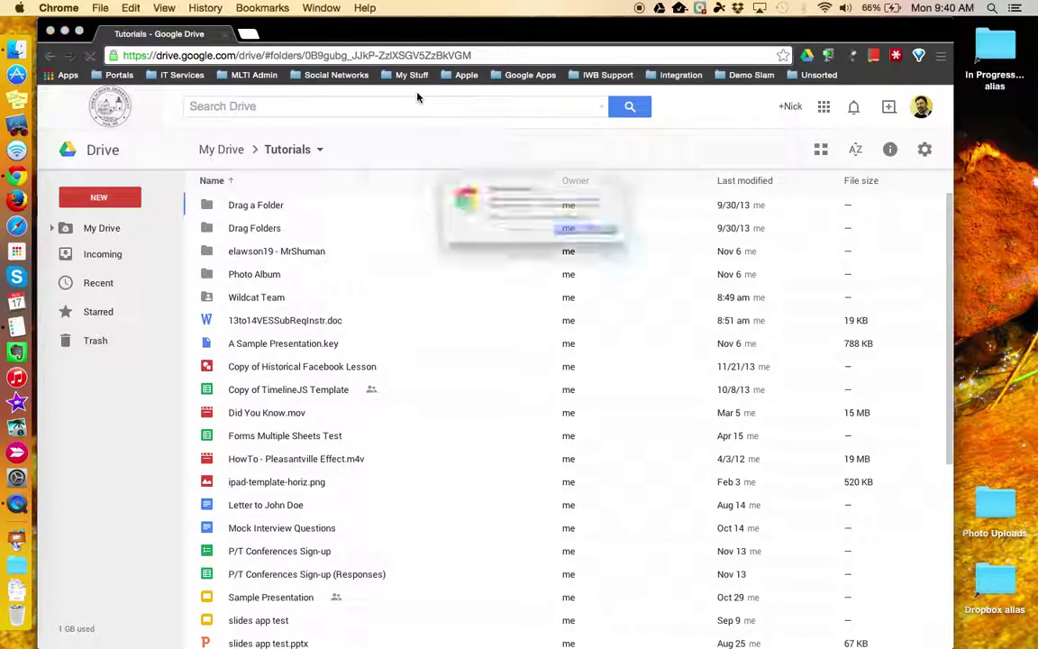
pyautogui.click(592, 247)
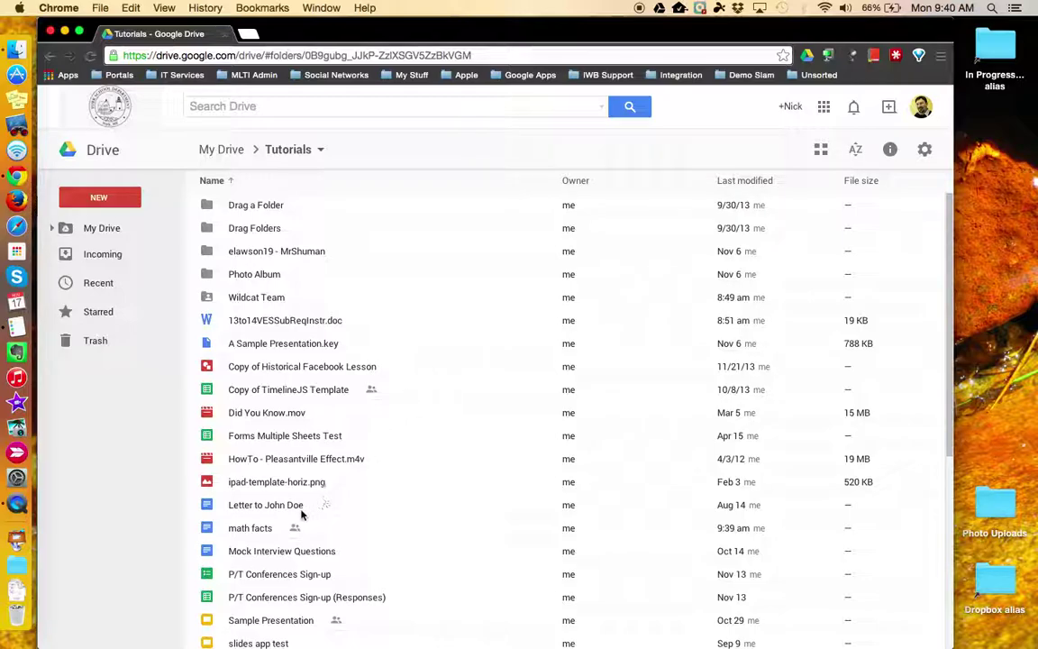
# Check that Drag a Folder now lists only its four original files
pyautogui.click(255, 528)
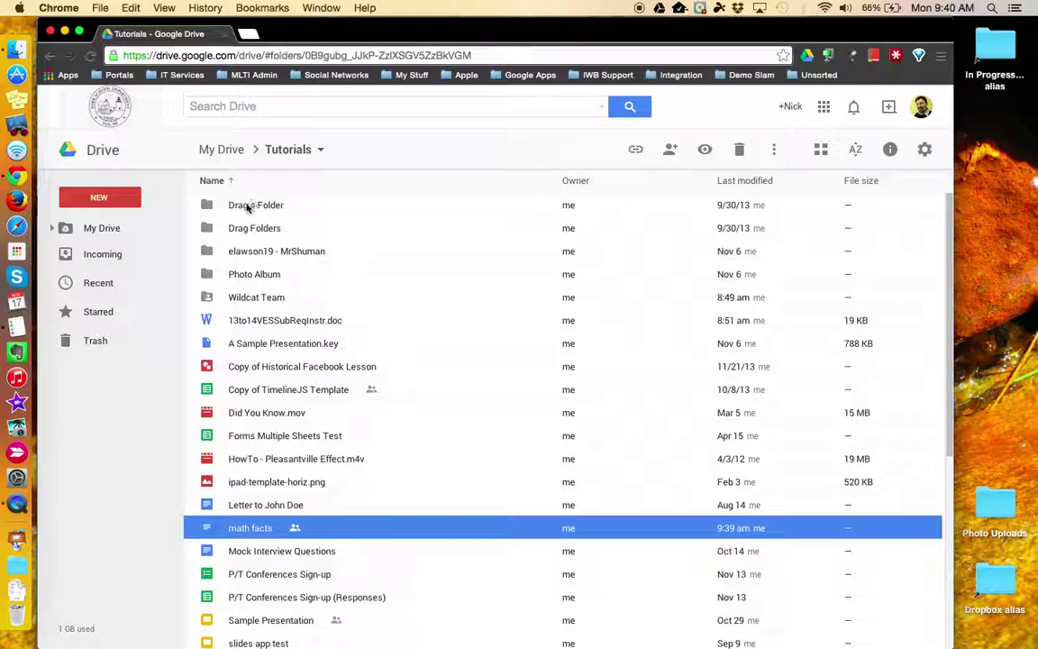
pyautogui.click(247, 207)
pyautogui.doubleClick(247, 207)
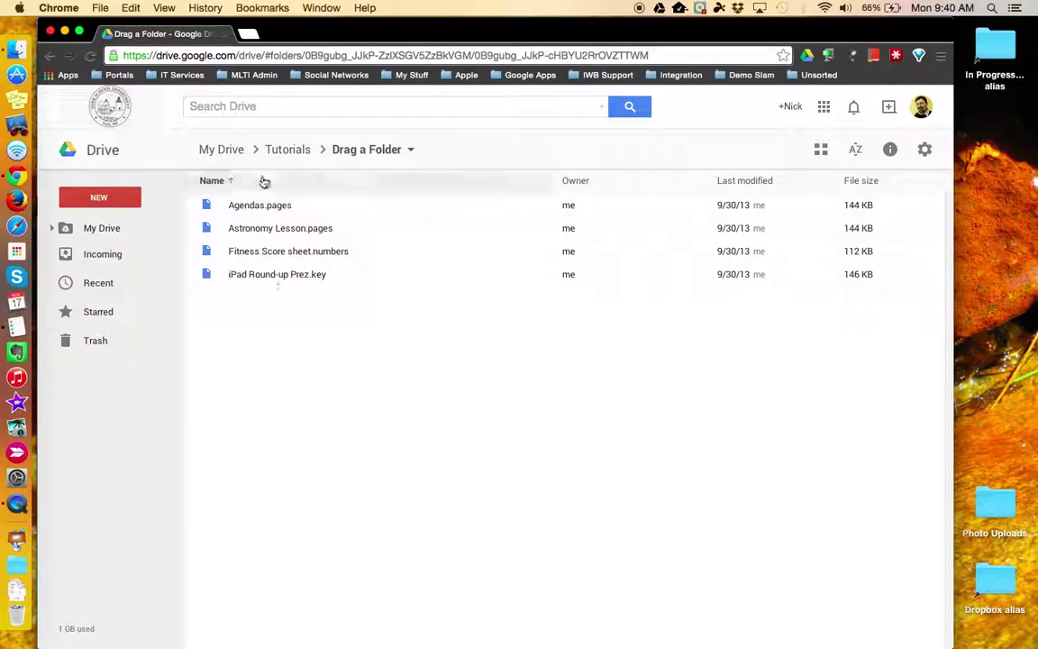
# Return to Tutorials and open the Add To picker for the Photo Album folder
pyautogui.click(275, 153)
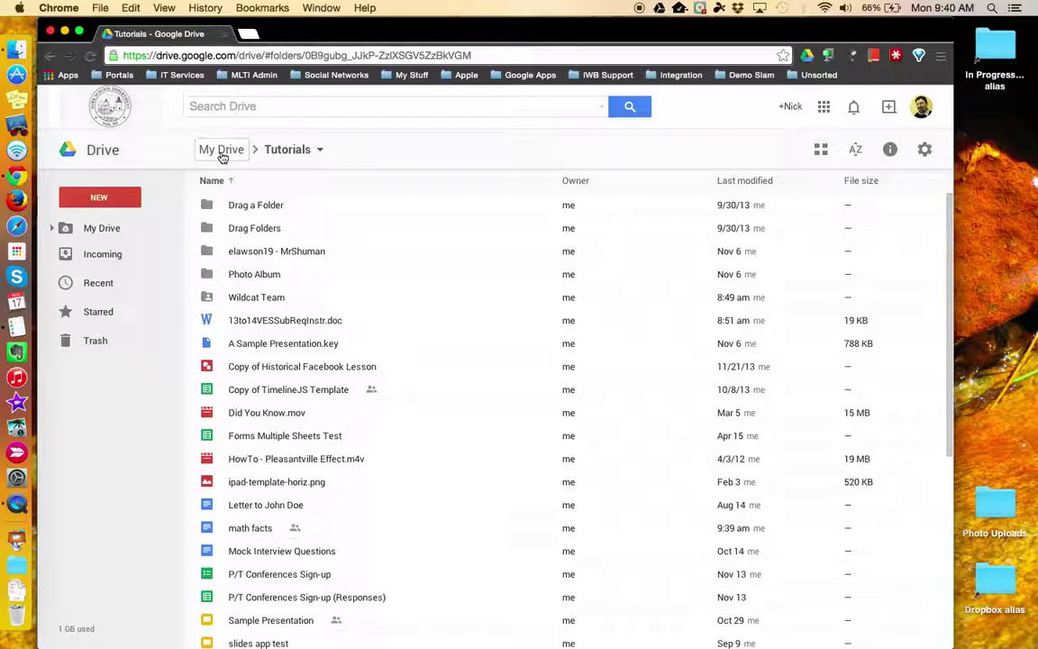
pyautogui.click(263, 274)
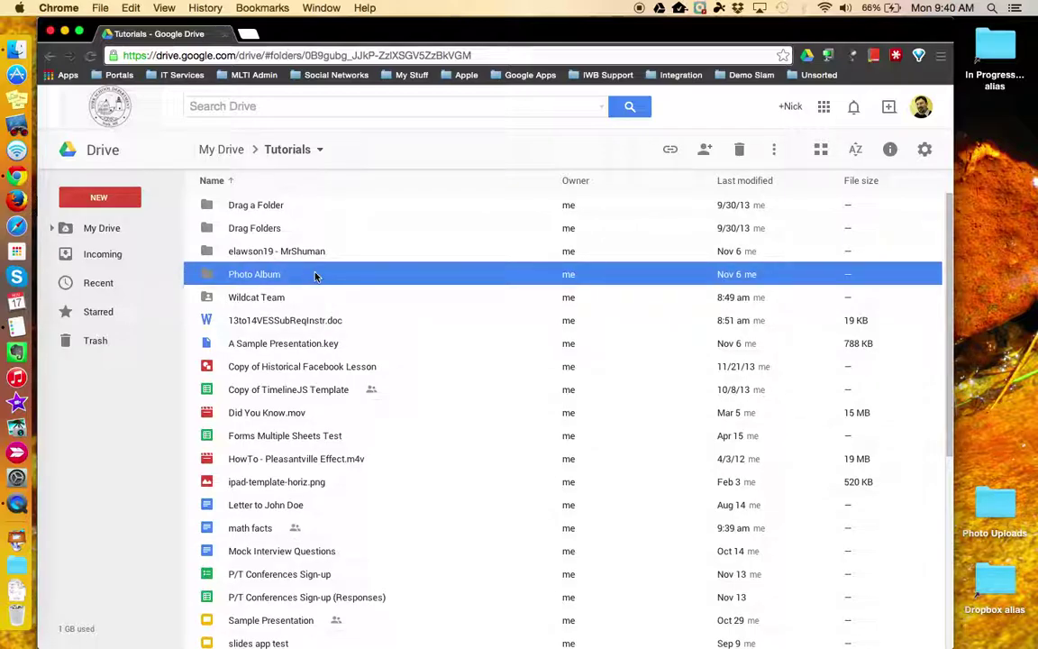
pyautogui.hotkey('shift', 'z')
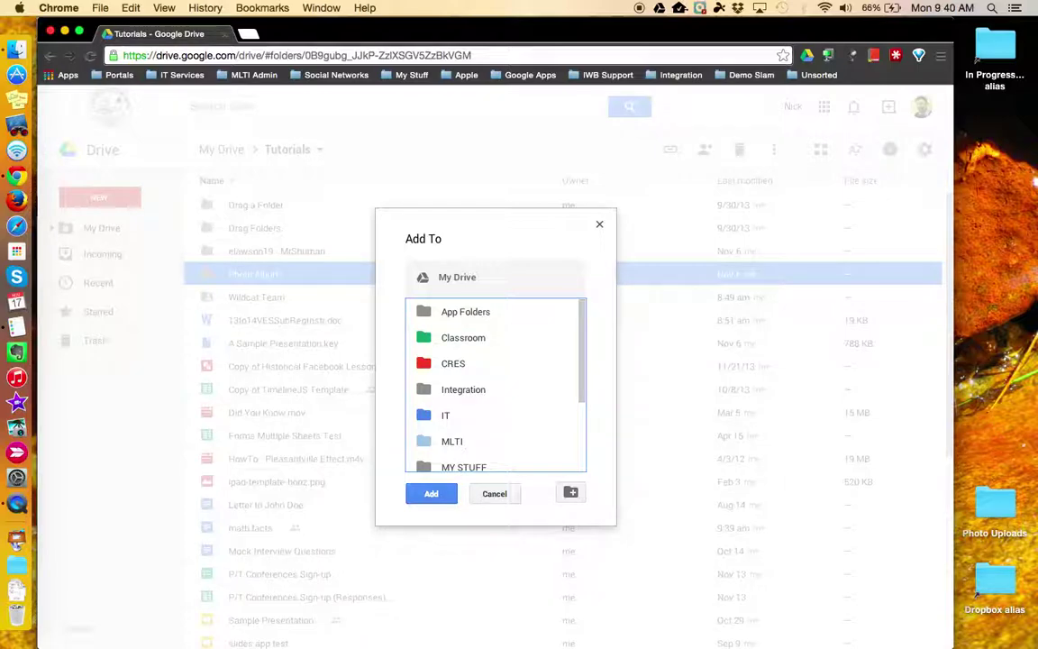